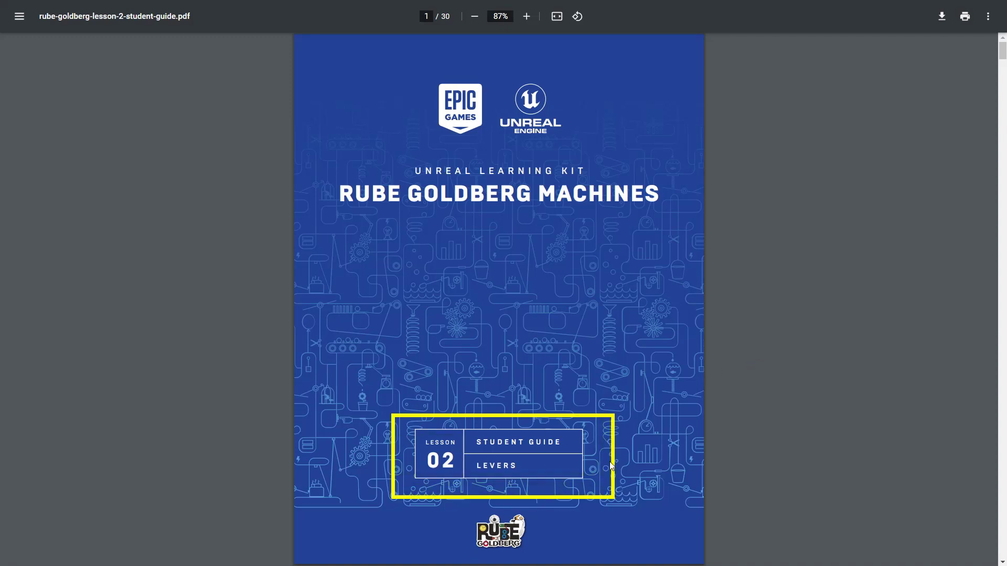
Step: Jump from the Contents page to page 7, Interface Activity One: Size and Balance
scroll(684, 414, "down", 10)
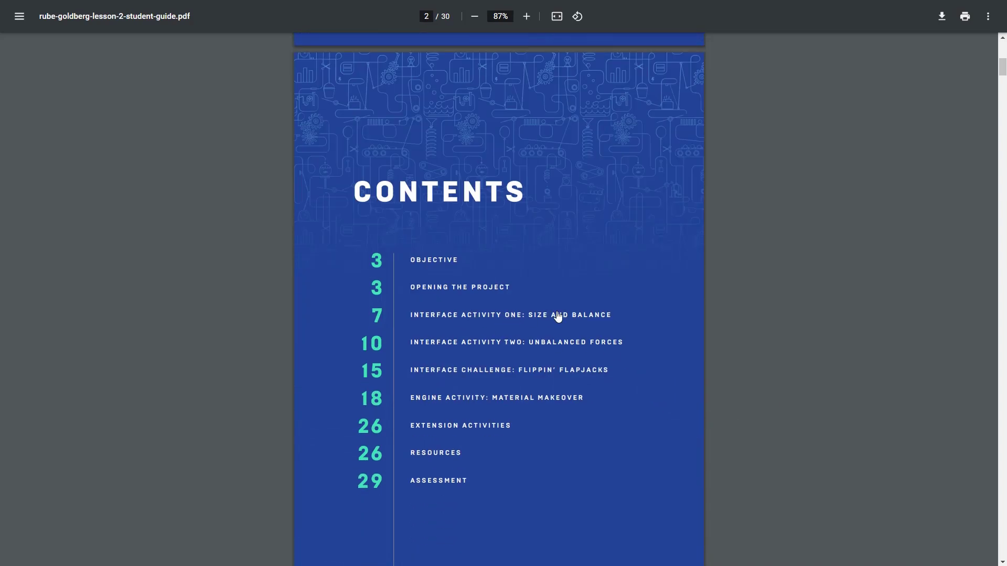
left_click(540, 318)
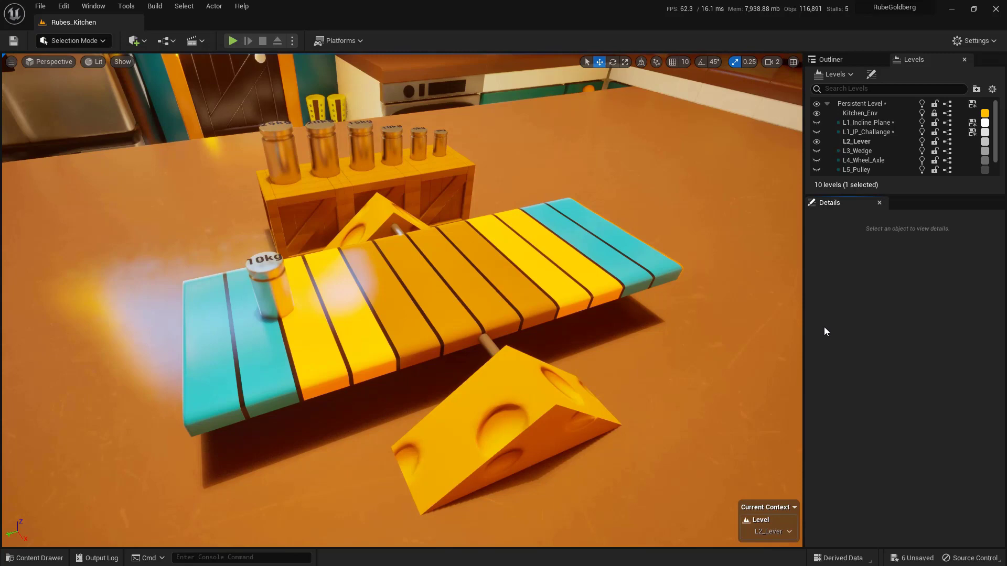
left_click(233, 44)
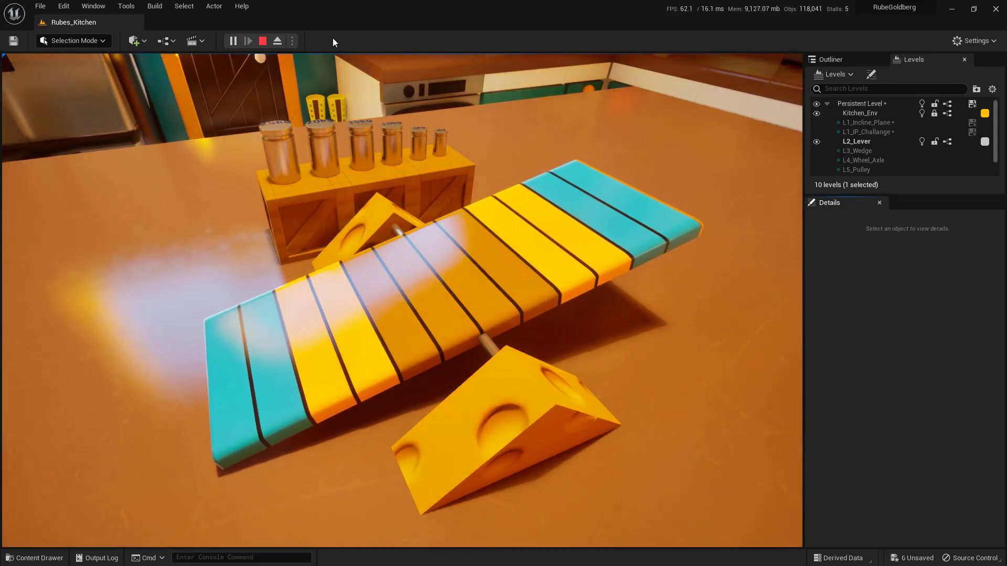
left_click(263, 41)
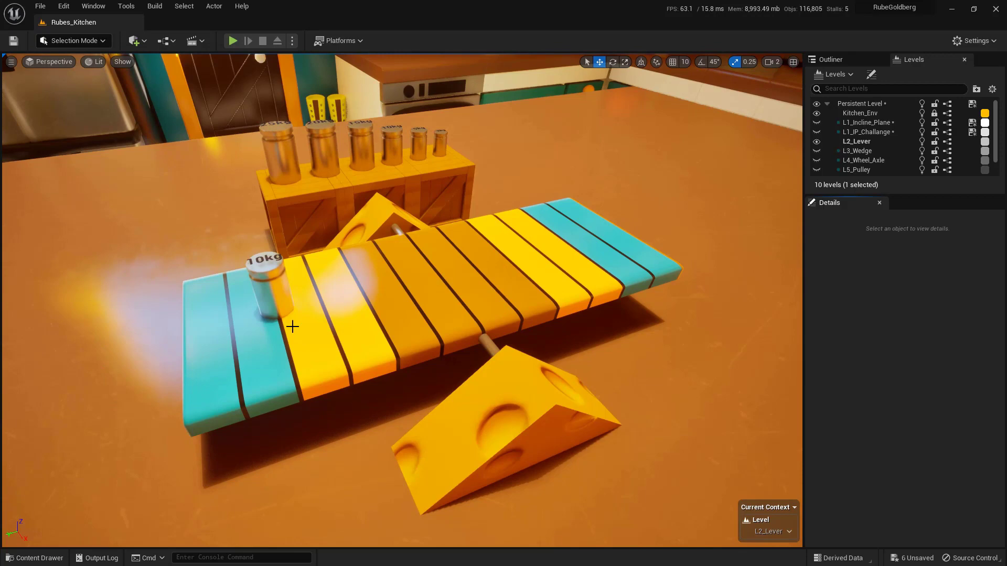
Step: Duplicate the 10kg BP_mass2, slide the copy to the lever's right end, and play the level
left_click(280, 297)
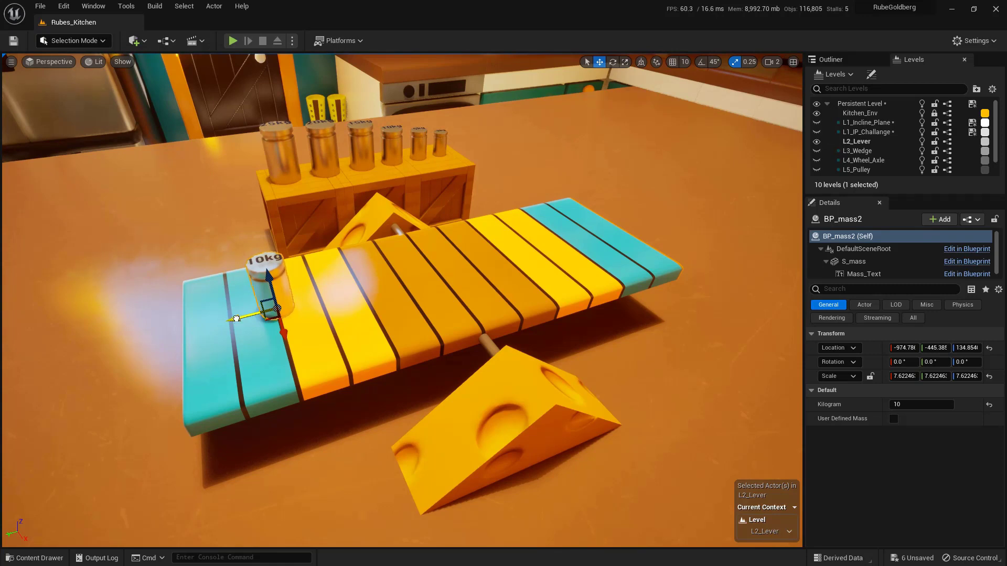
left_click_drag(236, 318, 366, 298, "alt")
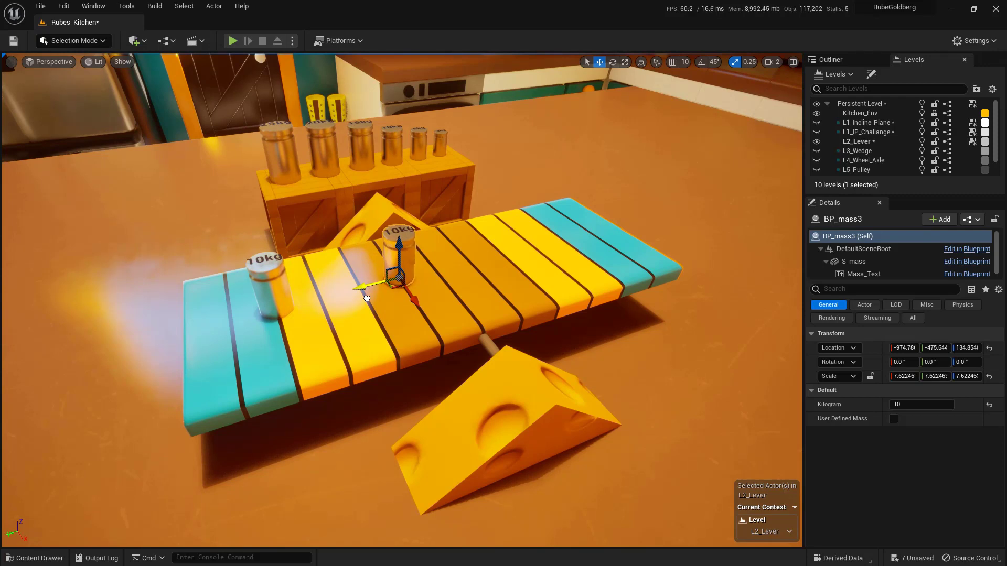
left_click_drag(366, 298, 523, 295)
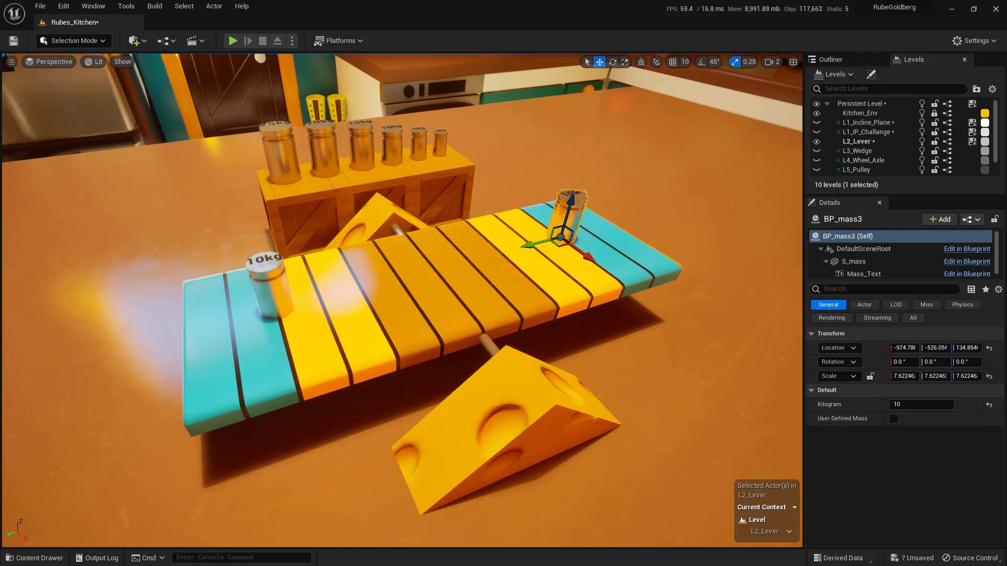
left_click(232, 41)
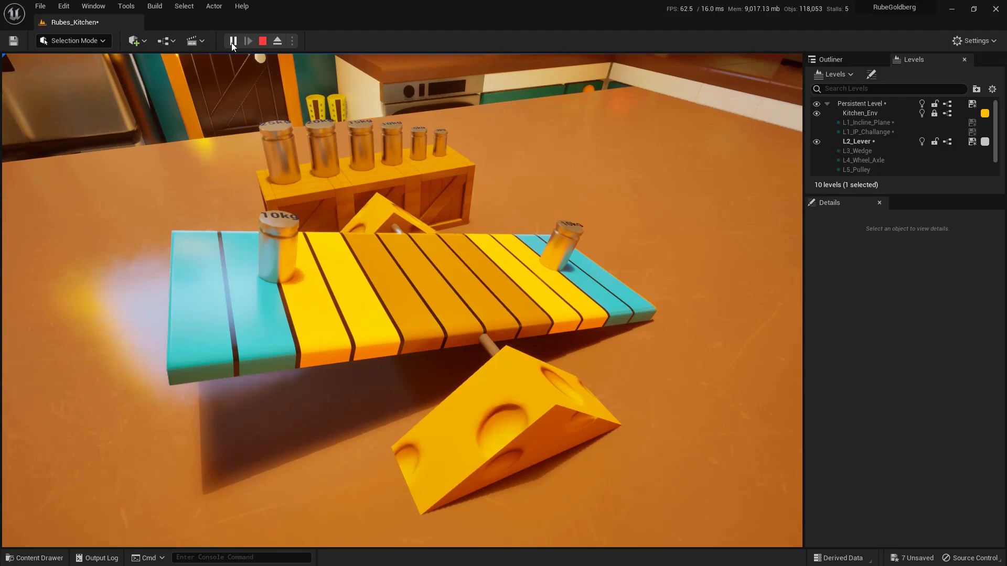
Step: Nudge the right-hand 10kg weight slightly along the lever and replay the level to retest balance
left_click(261, 42)
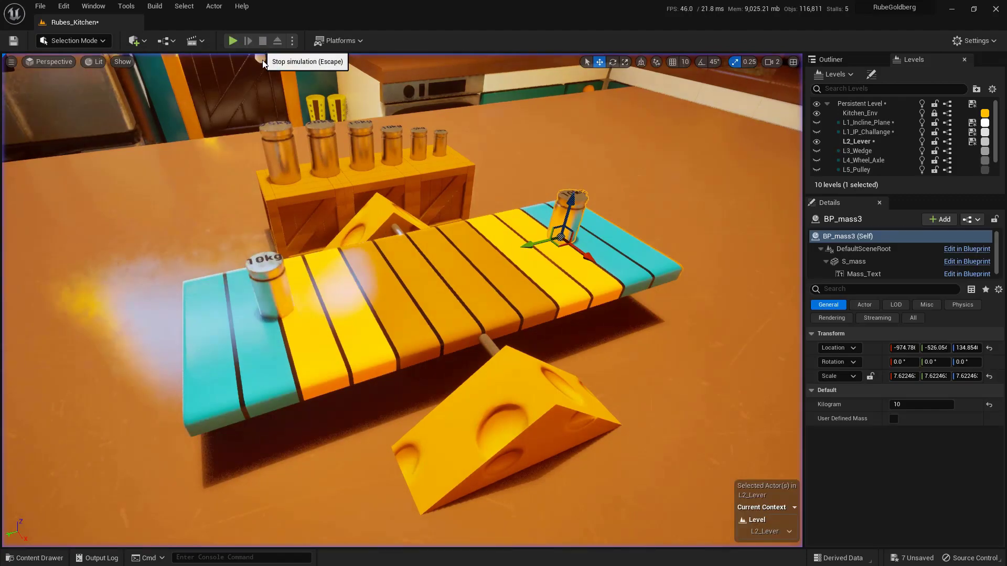
left_click_drag(531, 244, 529, 246)
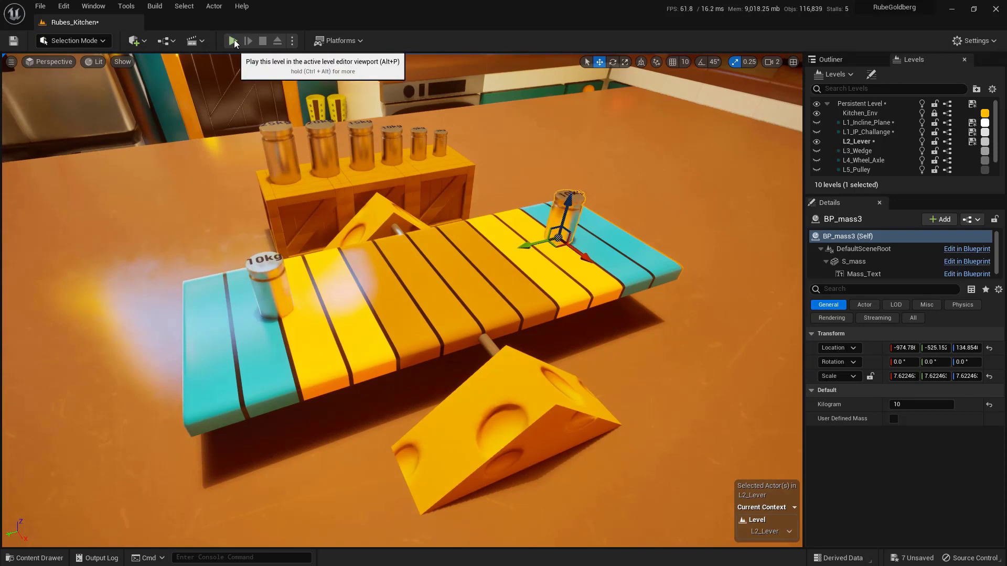
left_click(237, 43)
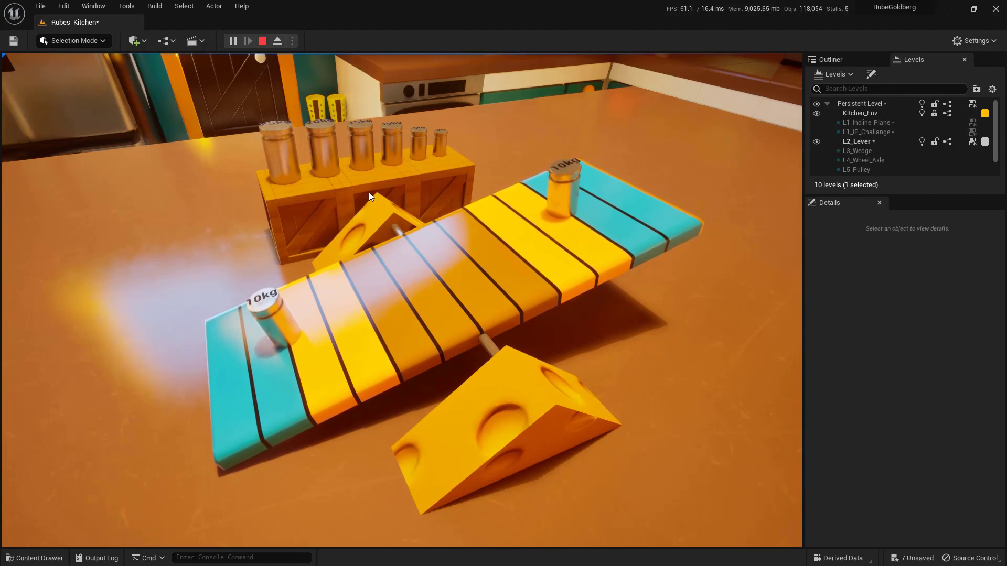
key("Escape")
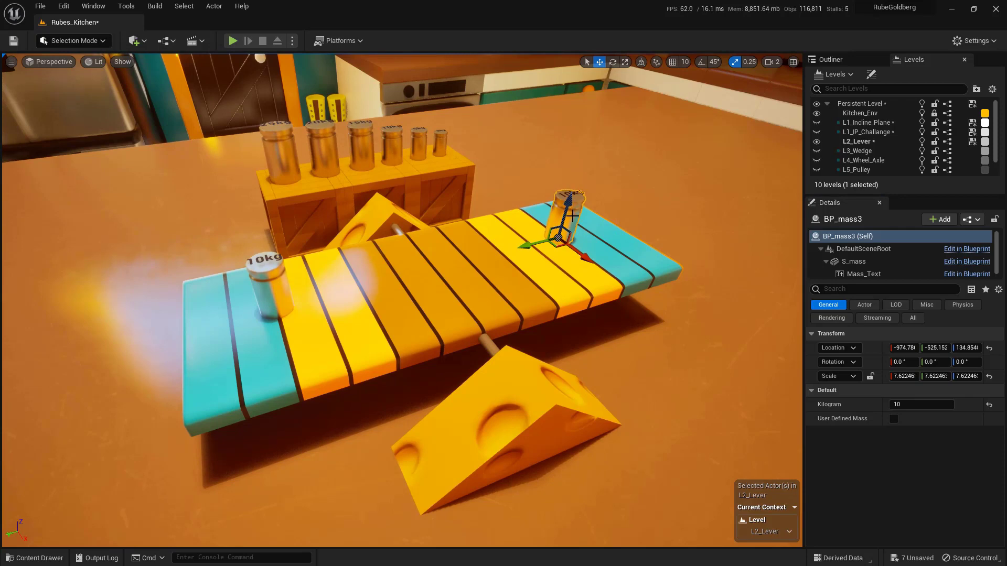
Step: Delete BP_mass3 and paste GS_Lever's location onto BP_mass2, centring it at the fulcrum
key("Delete")
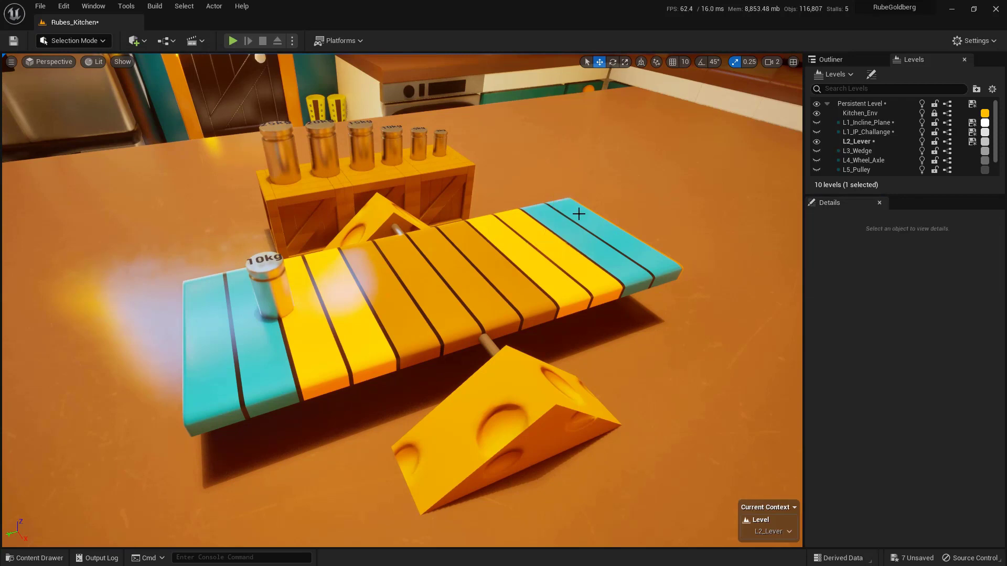
left_click(279, 299)
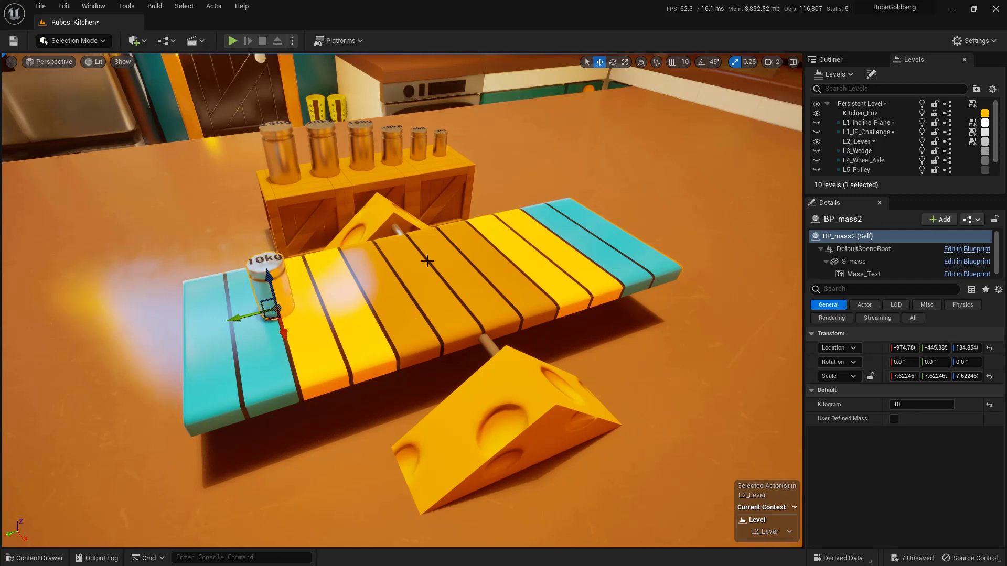
left_click(435, 285)
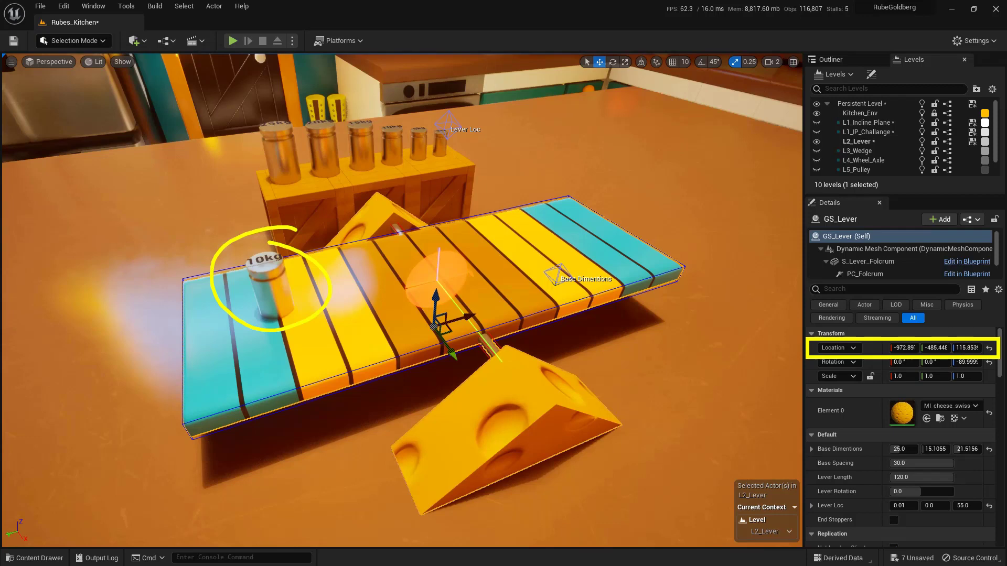
right_click(870, 348)
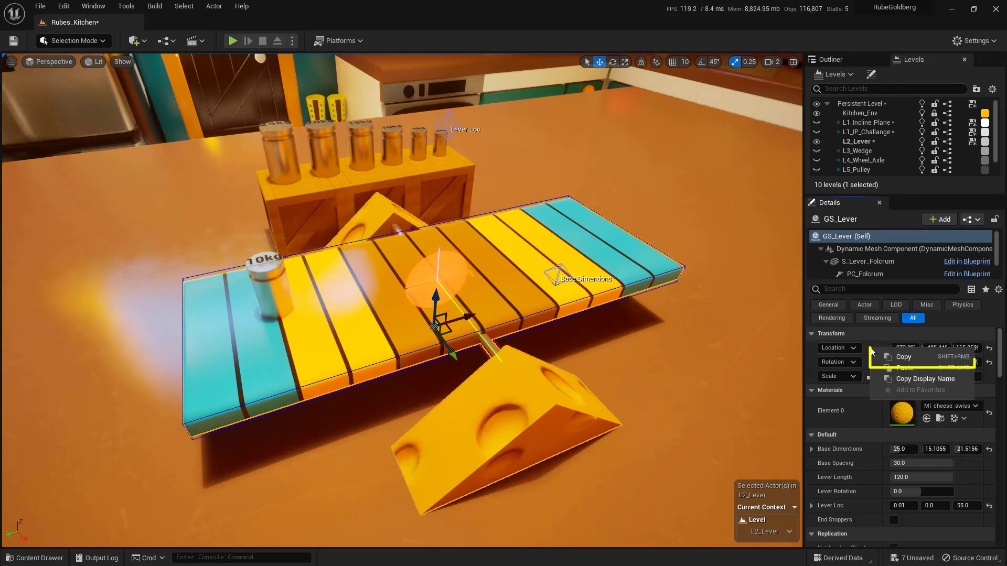
left_click(933, 358)
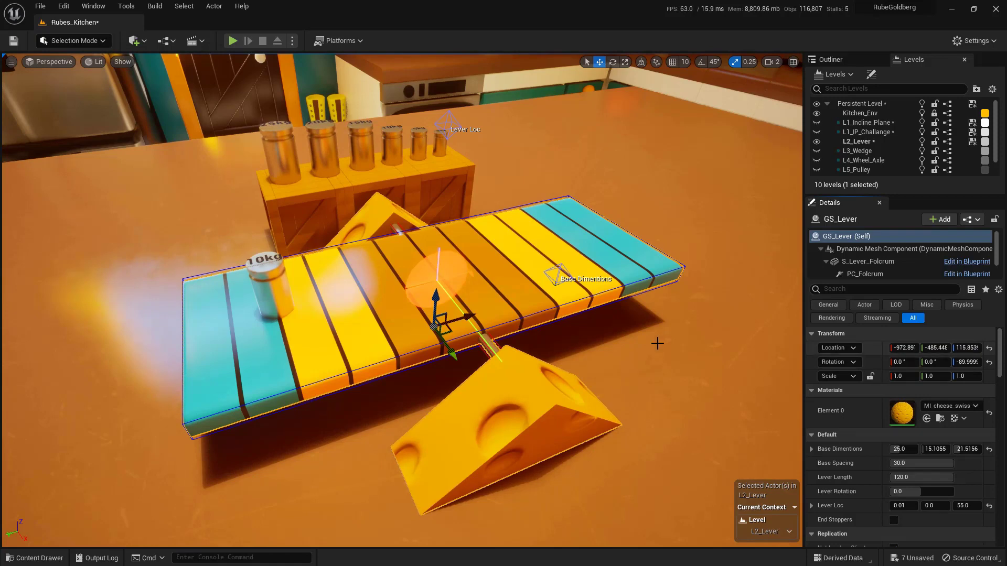
left_click(270, 283)
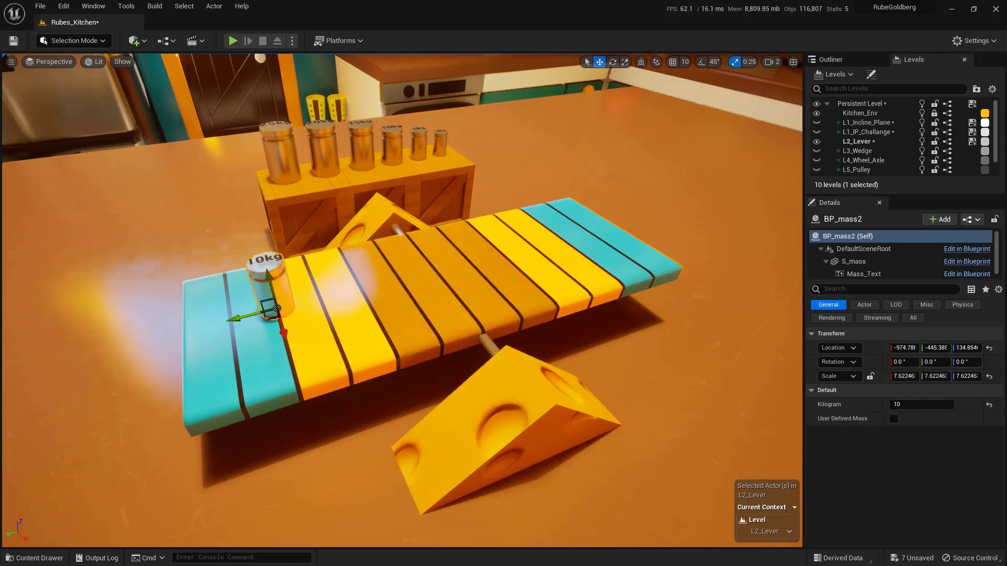
right_click(874, 348)
left_click(918, 370)
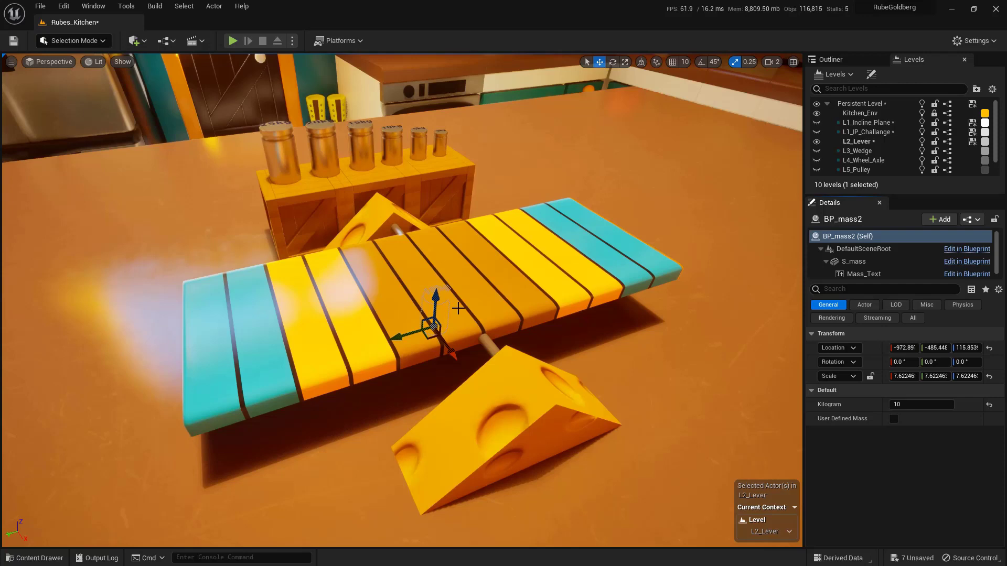
Step: Raise the 10kg BP_mass2 above the plank and drop it onto the lever's centre surface
left_click_drag(438, 300, 449, 199)
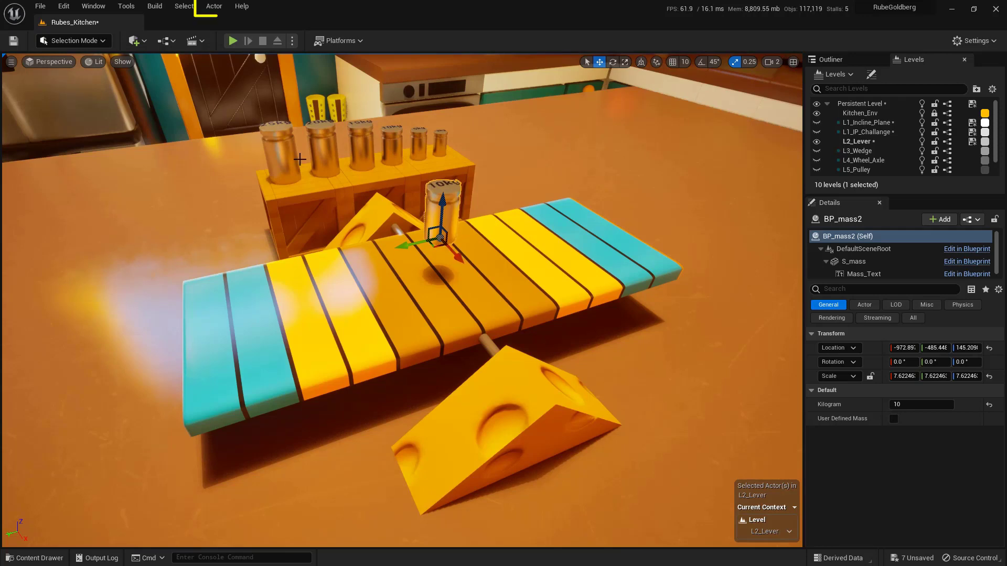
left_click(214, 7)
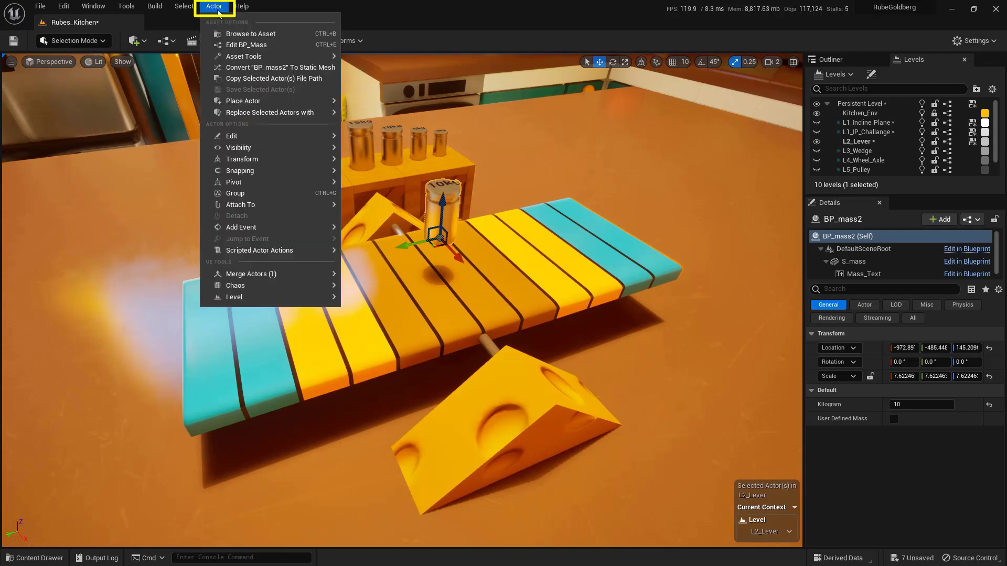
mouse_move(296, 173)
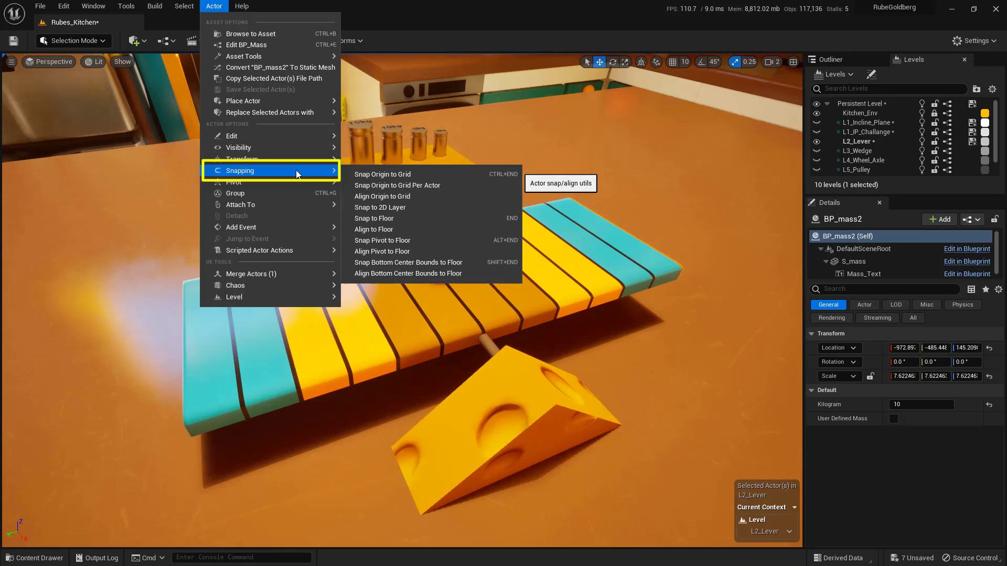
left_click(452, 223)
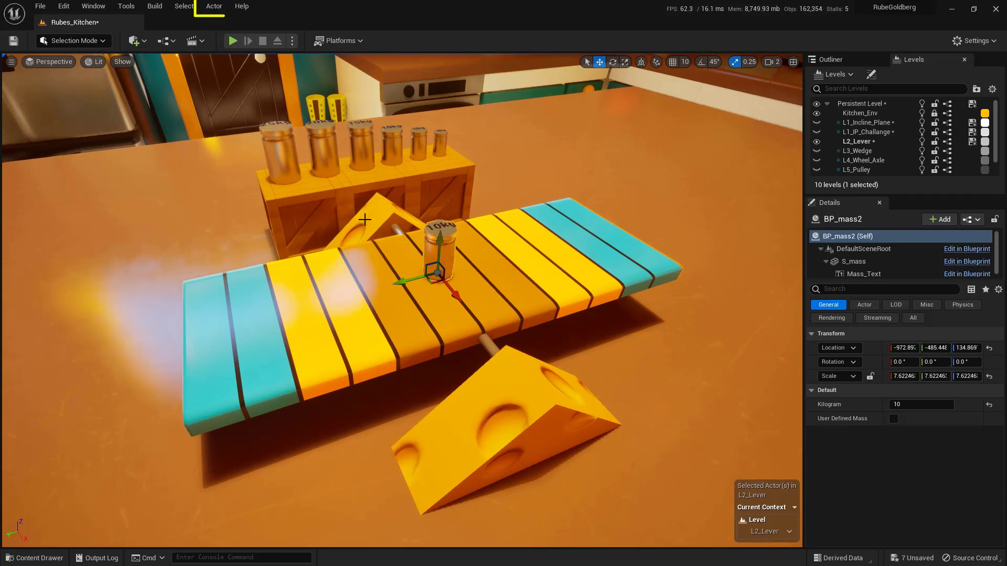
Step: Apply a Delta Transform of 50 in Y to move the 10kg mass to the lever's left end
left_click(220, 10)
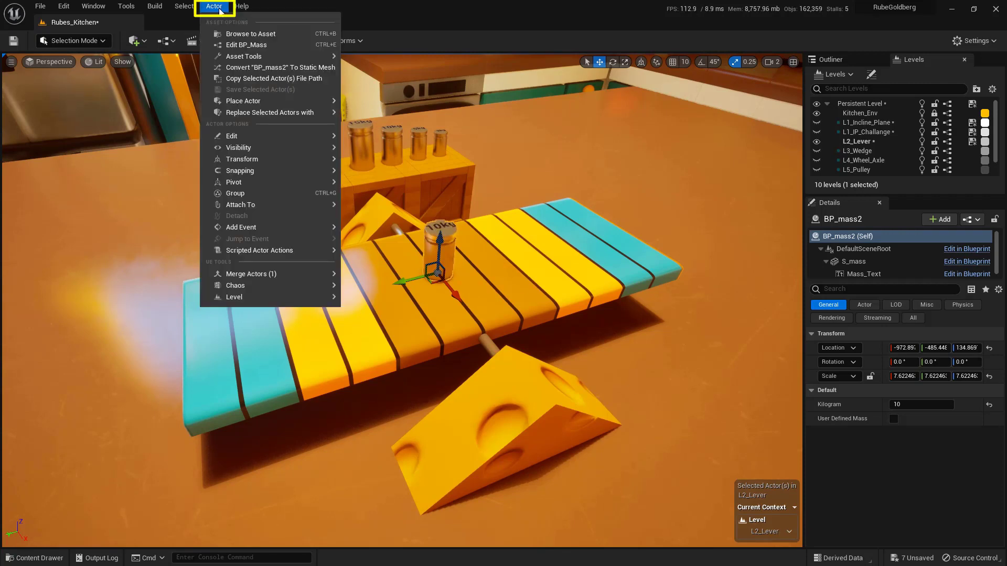
mouse_move(315, 159)
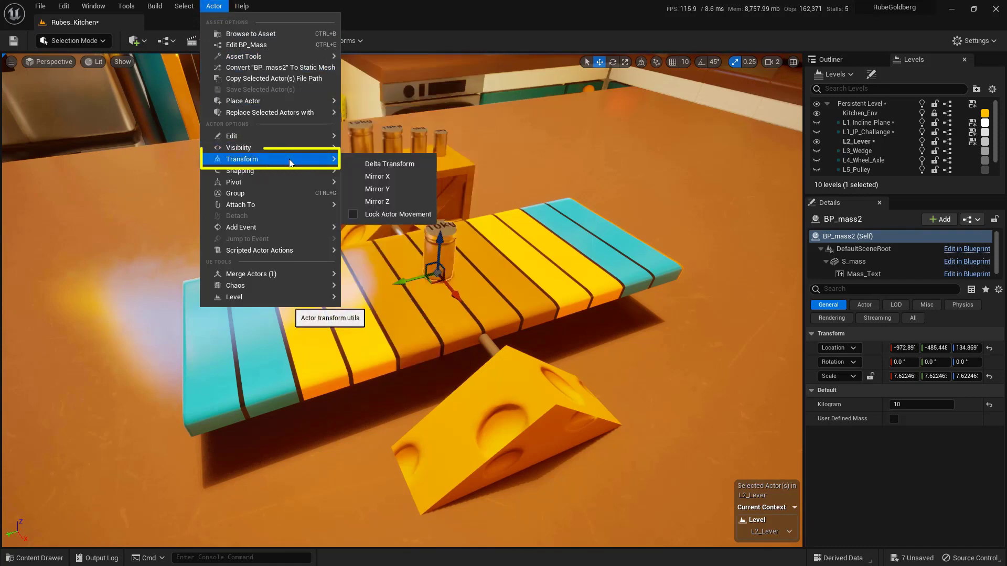
left_click(351, 165)
left_click_drag(469, 254, 546, 273)
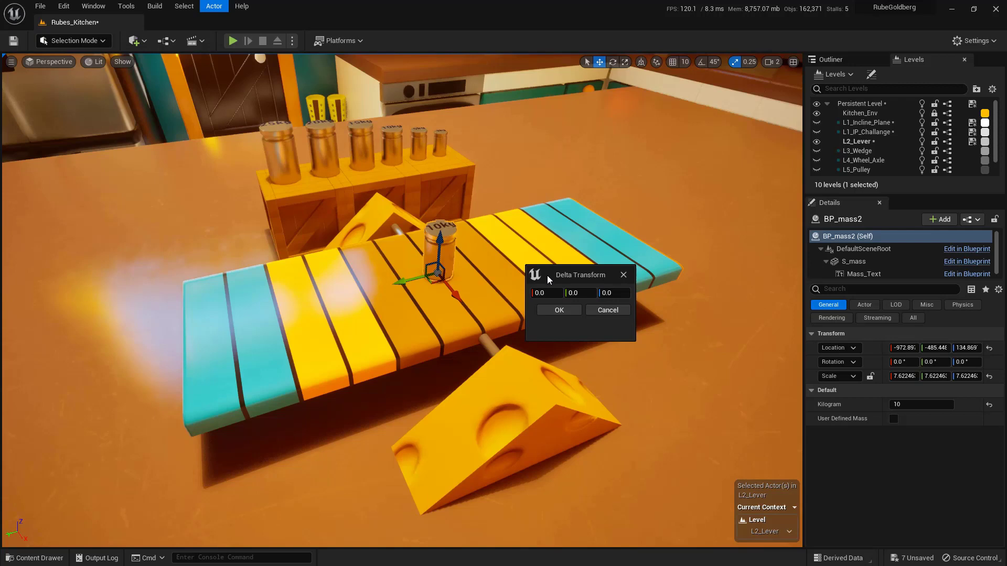
left_click(580, 292)
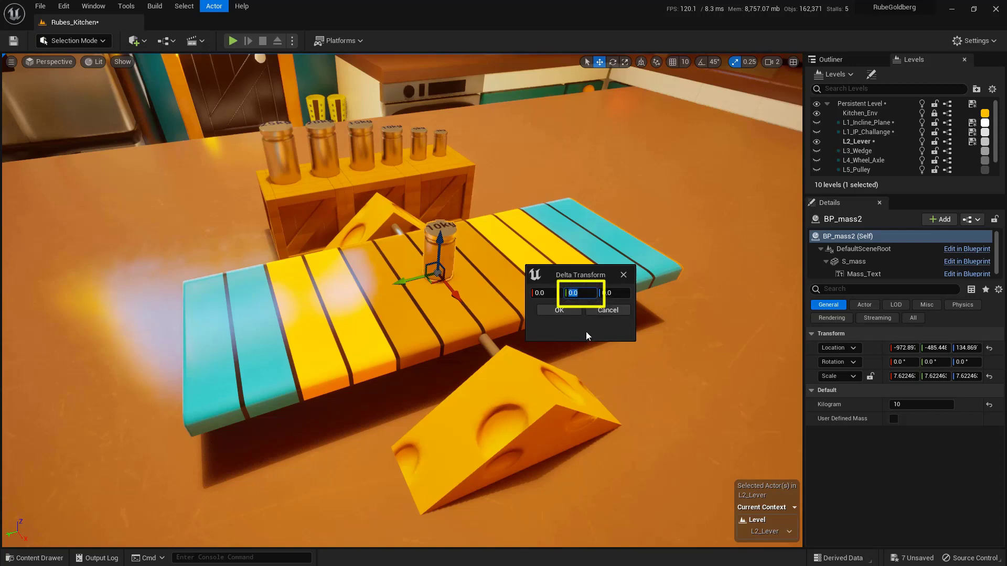
type("50")
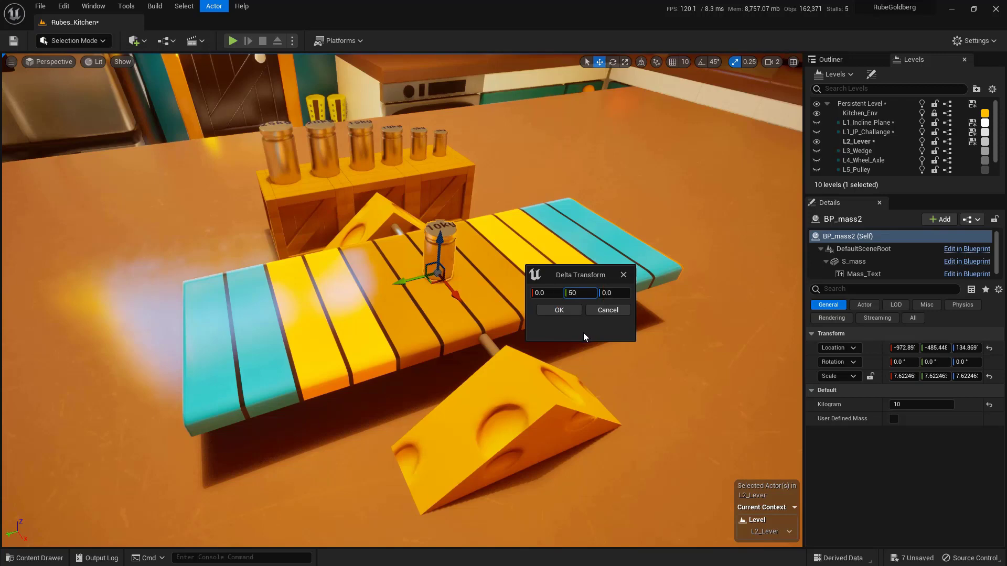
left_click(559, 310)
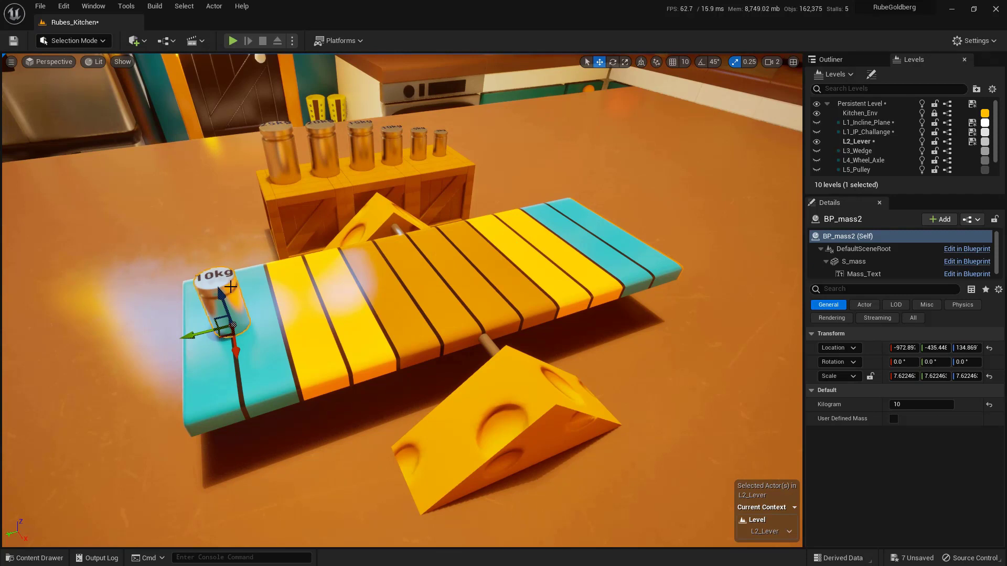
Step: Duplicate the 10kg mass via Actor > Edit > Duplicate
left_click(214, 7)
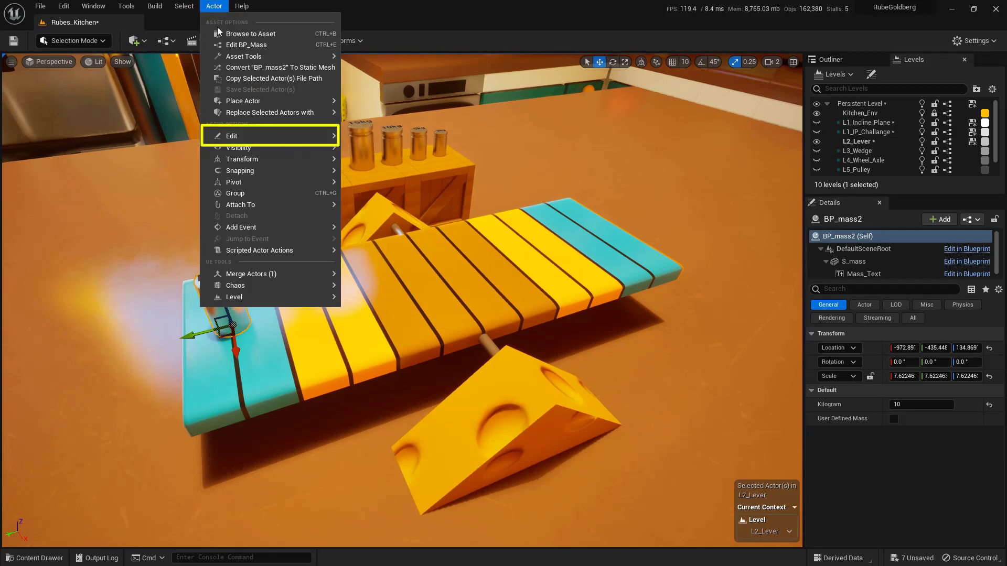
mouse_move(281, 135)
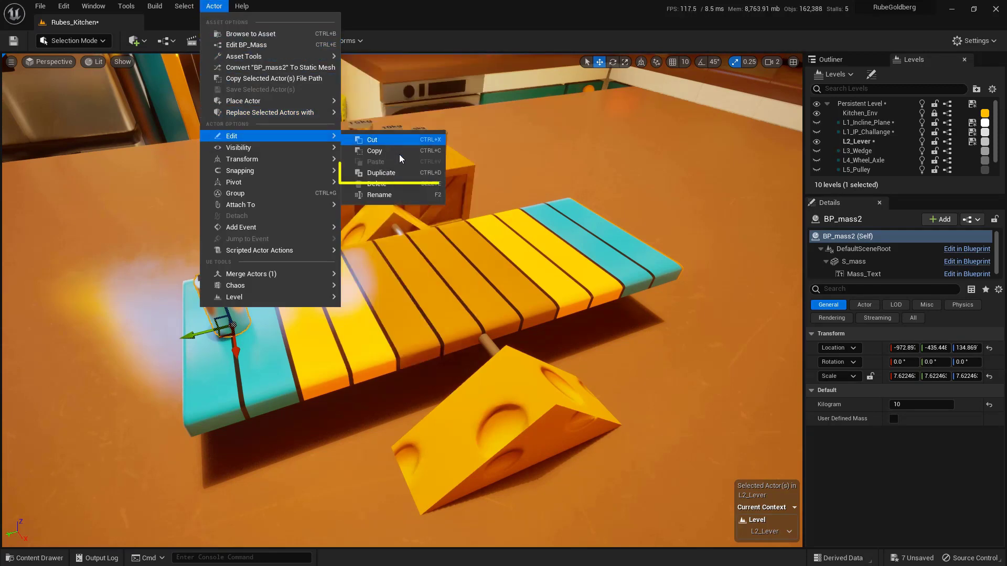
left_click(400, 173)
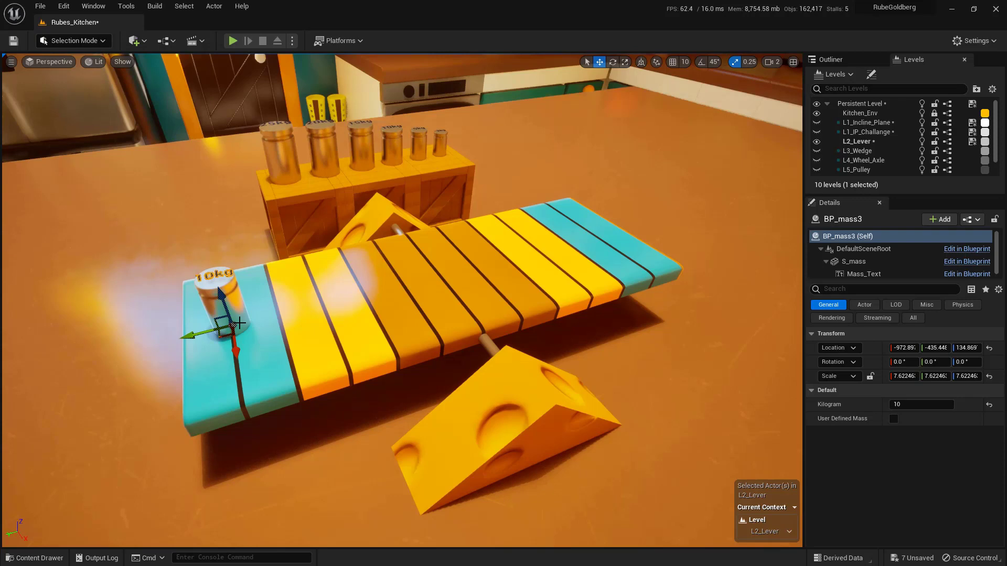
Step: Shift the copied mass BP_mass3 by -75 in Y with Delta Transform onto the right side
left_click(214, 7)
mouse_move(289, 160)
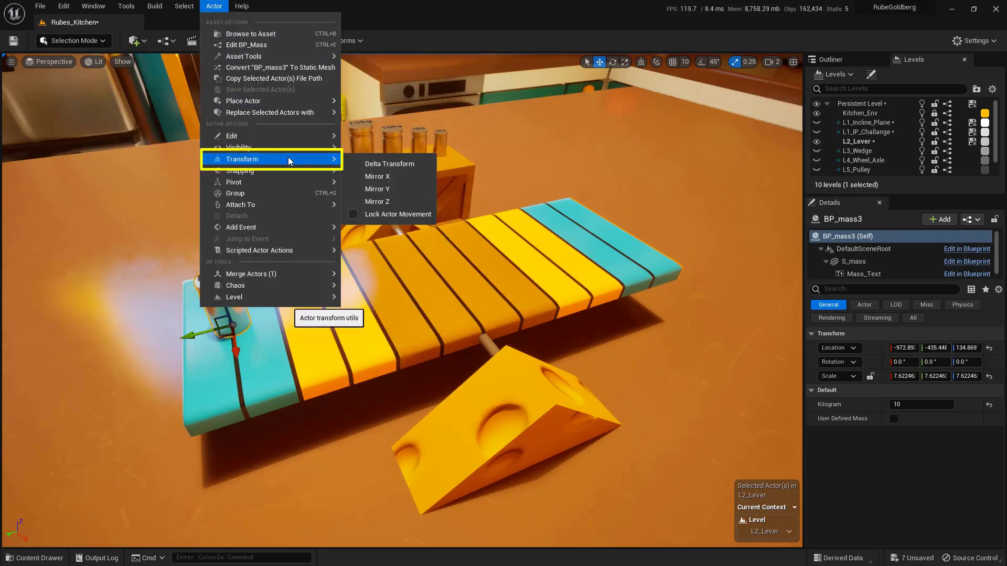
left_click(402, 163)
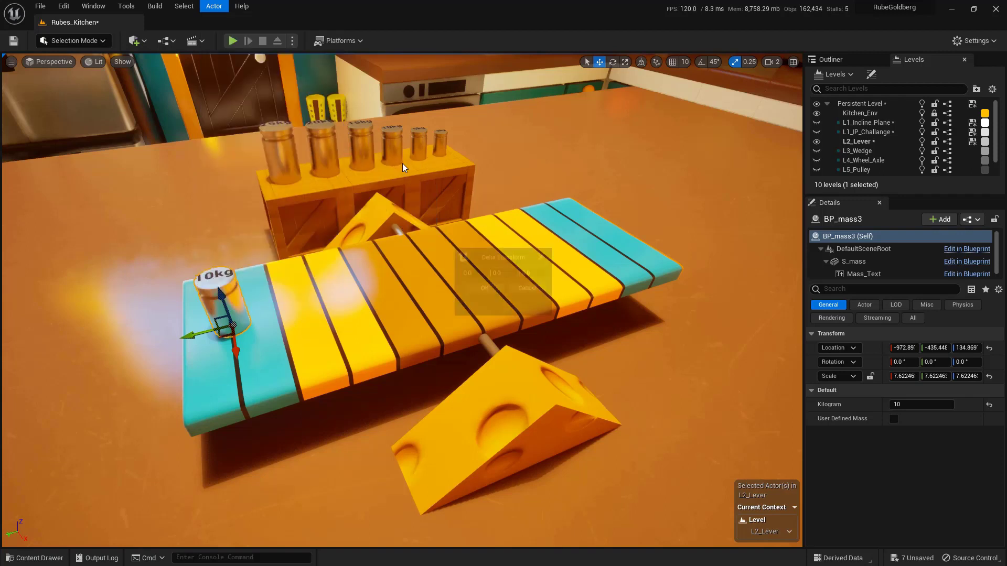
left_click(498, 273)
type("-")
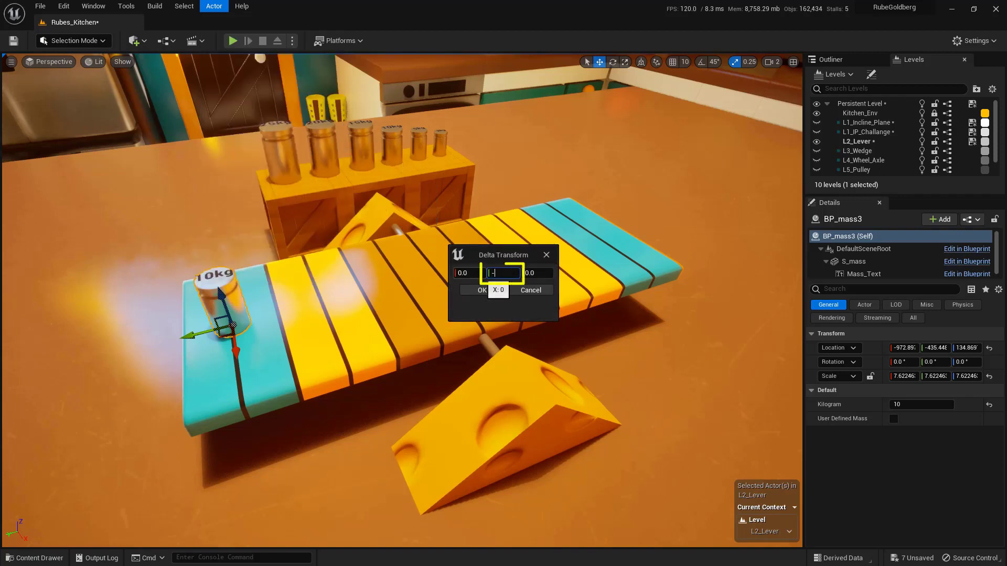
type("75")
left_click(488, 291)
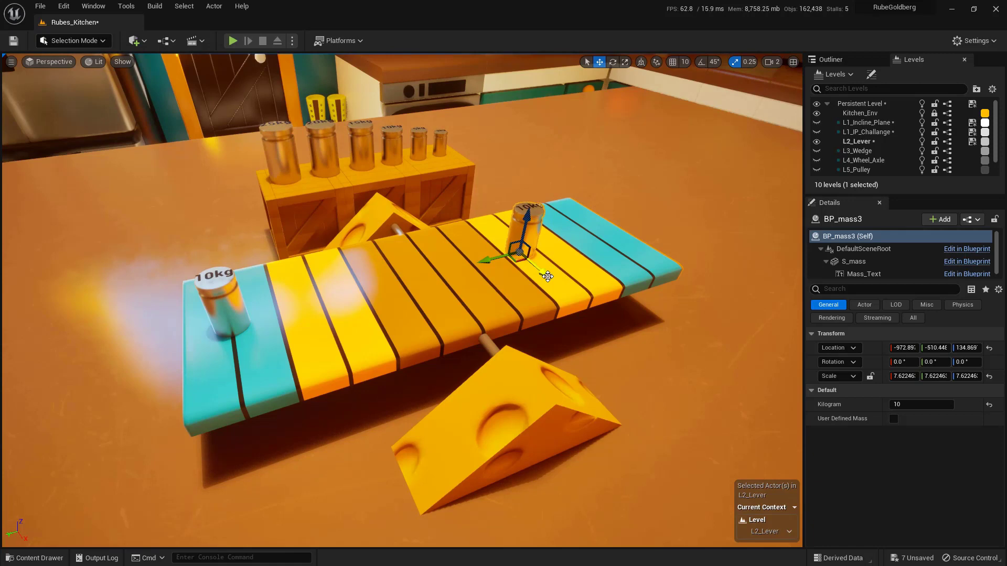
Step: Alt-drag the right mass to add BP_mass4 beside it, then annotate the two-versus-one balance
left_click_drag(547, 276, 522, 254)
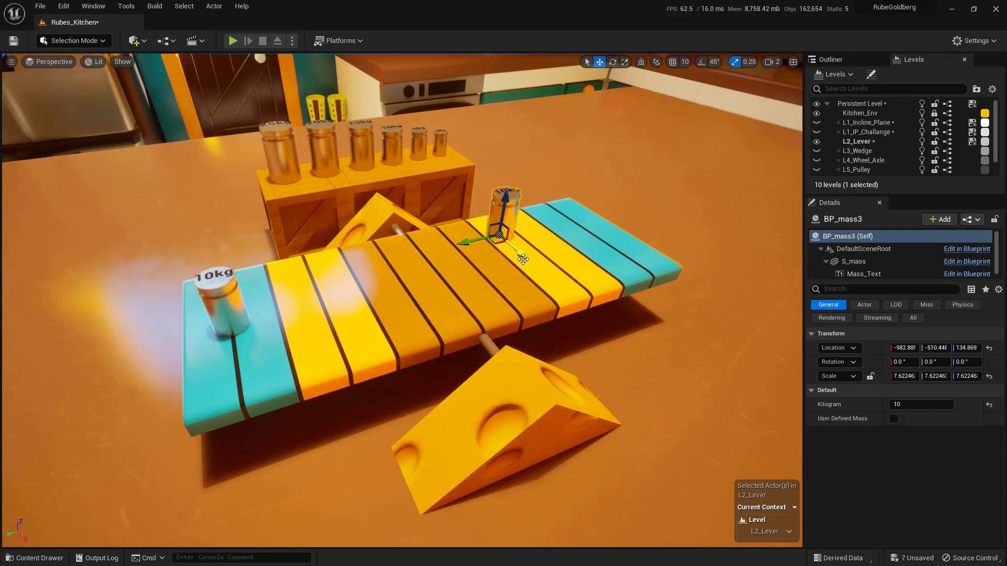
left_click_drag(521, 257, 573, 290, "alt")
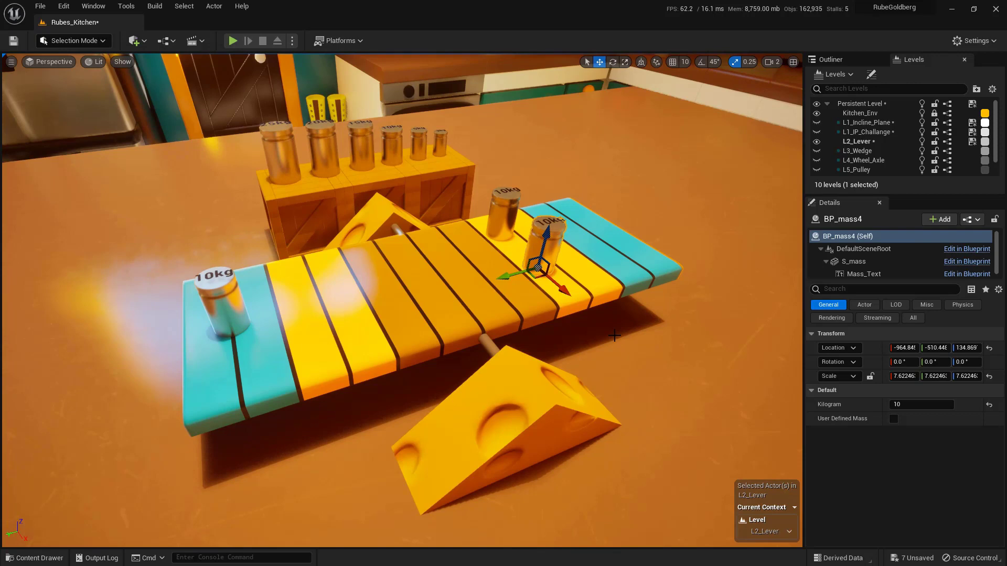
mouse_move(218, 261)
left_mouse_down()
mouse_move(226, 335)
mouse_move(232, 274)
mouse_move(256, 298)
mouse_move(436, 265)
mouse_move(443, 286)
left_mouse_up()
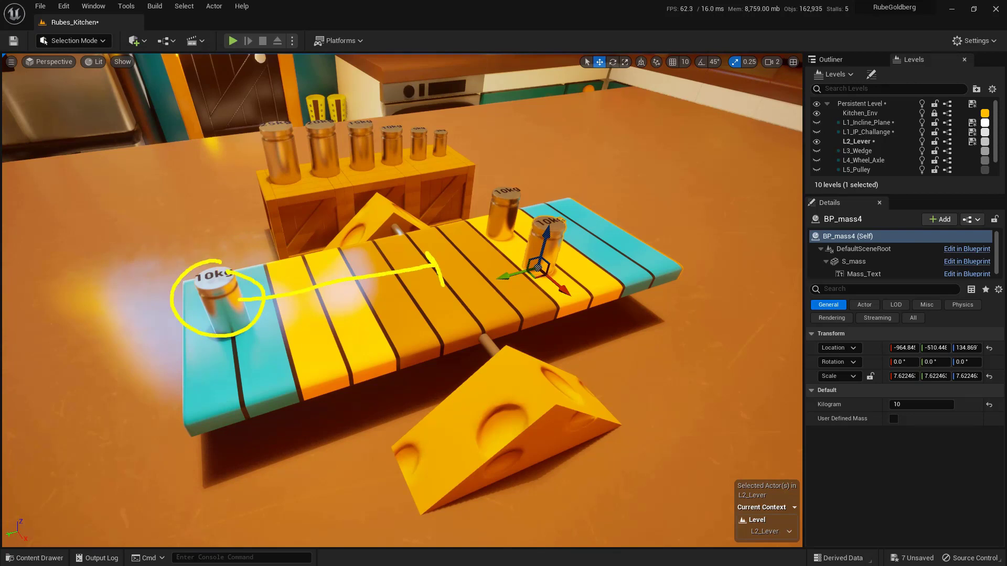
mouse_move(557, 171)
left_mouse_down()
mouse_move(462, 198)
mouse_move(562, 290)
mouse_move(543, 197)
left_mouse_up()
mouse_move(511, 247)
left_mouse_down()
mouse_move(431, 257)
mouse_move(433, 283)
left_mouse_up()
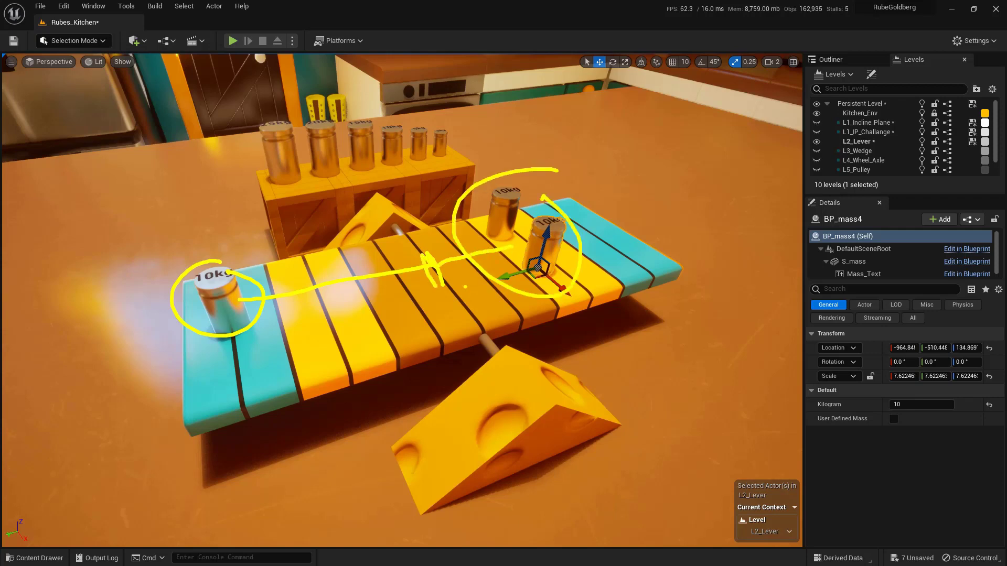
key("Escape")
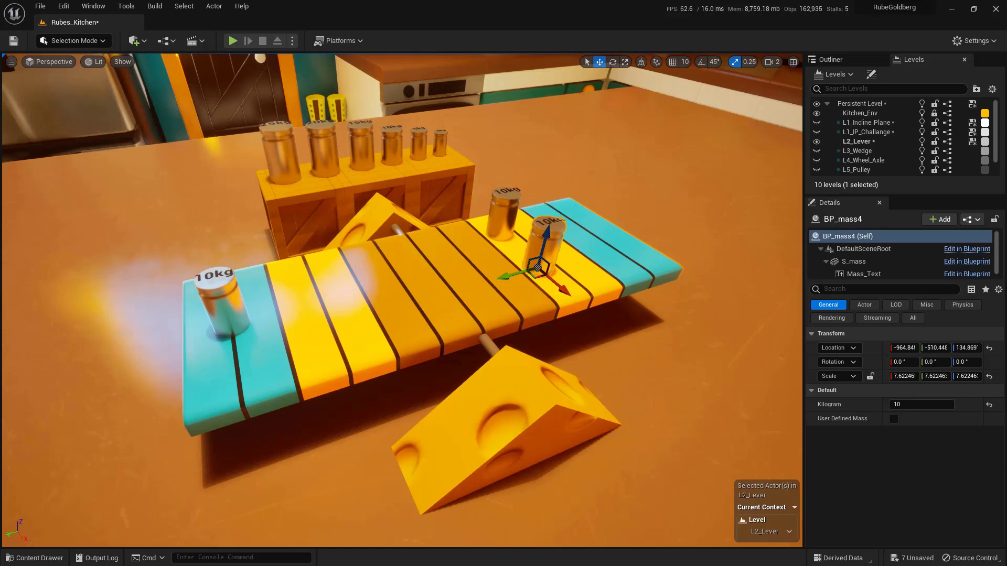
left_click(233, 40)
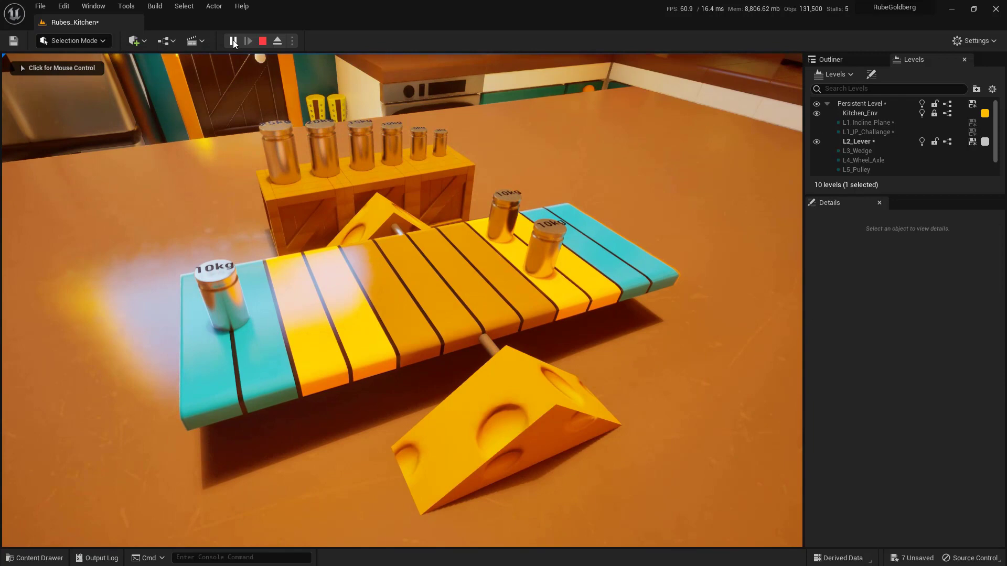
left_click(263, 42)
left_click(546, 244, "ctrl")
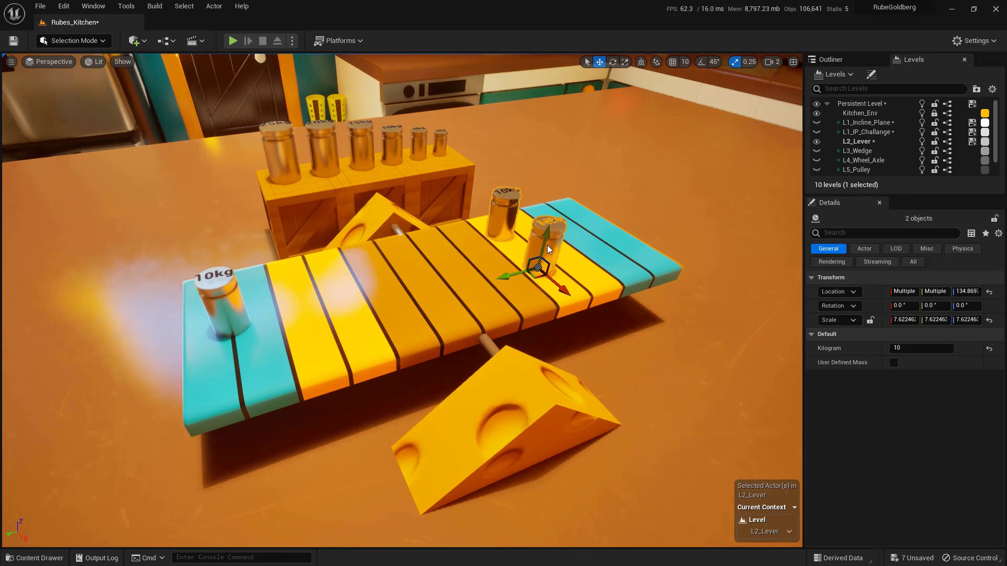
left_click(233, 41)
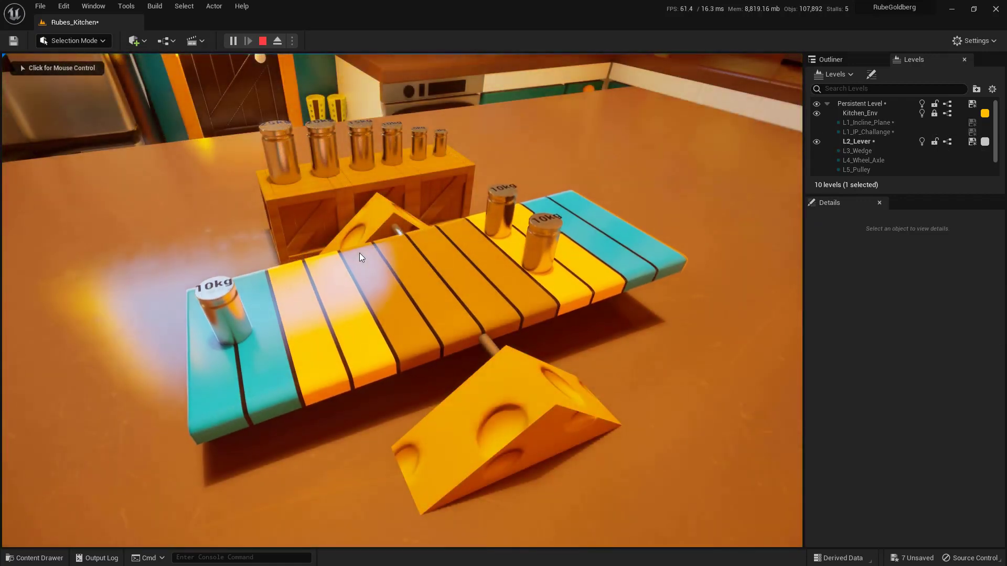
left_click(263, 41)
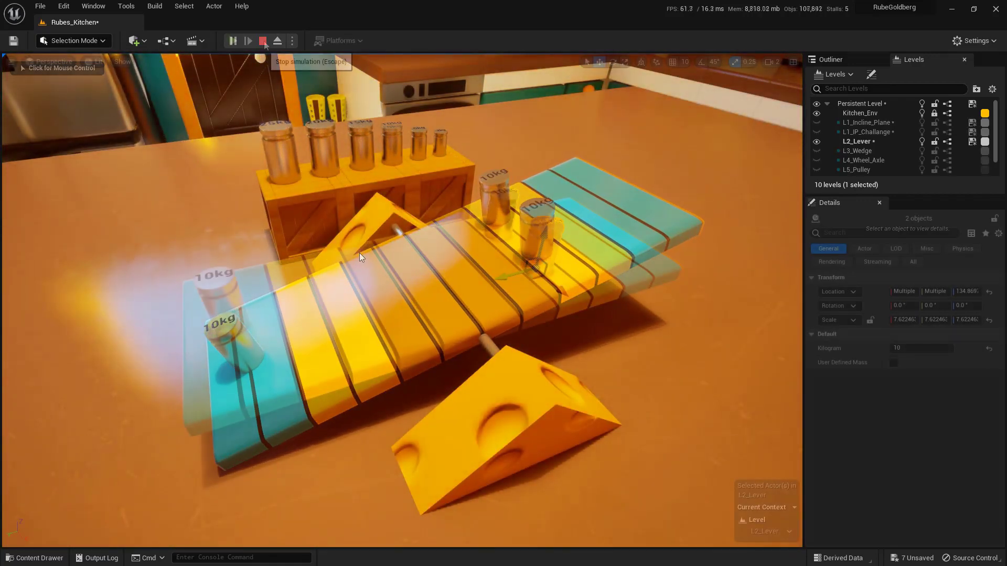